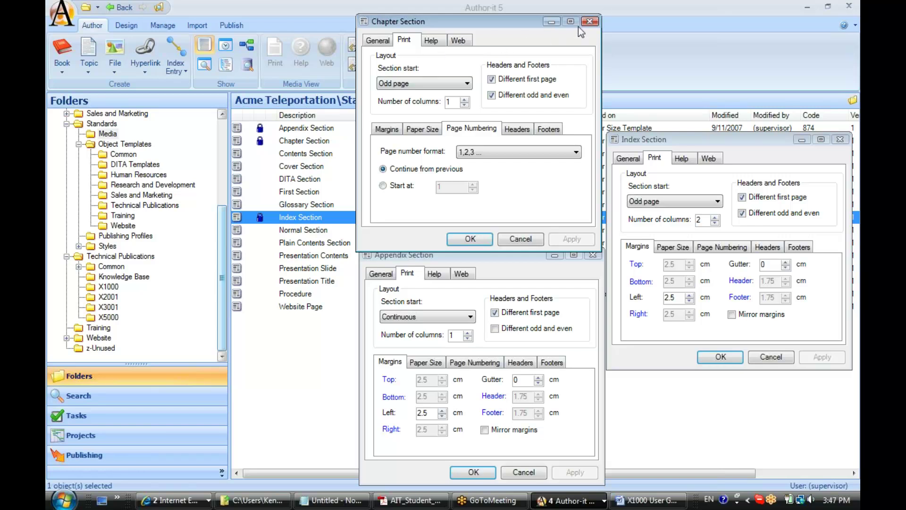
Step: Close the open Chapter Section, Appendix Section and Index Section property windows
{"action": "left_click", "coordinate": [589, 22]}
{"action": "left_click", "coordinate": [593, 256]}
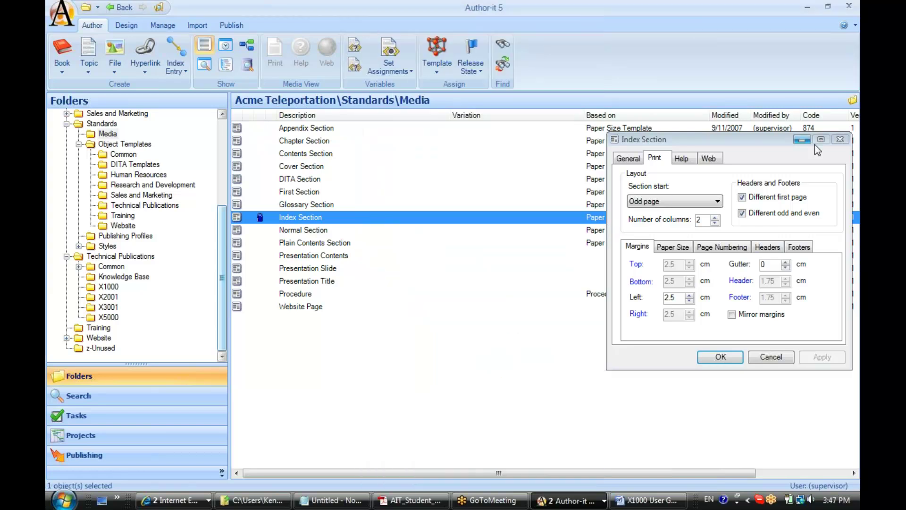
{"action": "left_click", "coordinate": [840, 140]}
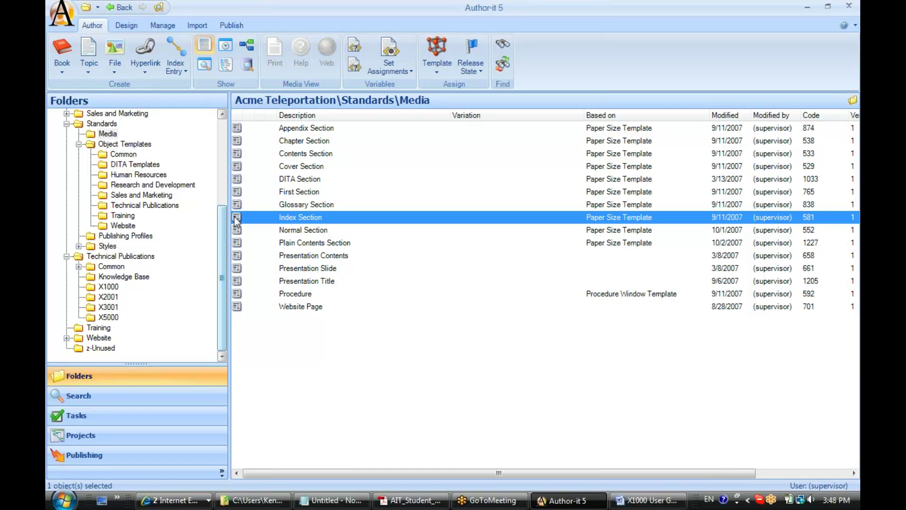
Step: Duplicate the Chapter Section media object into the Standards\Media folder
{"action": "left_click", "coordinate": [307, 145]}
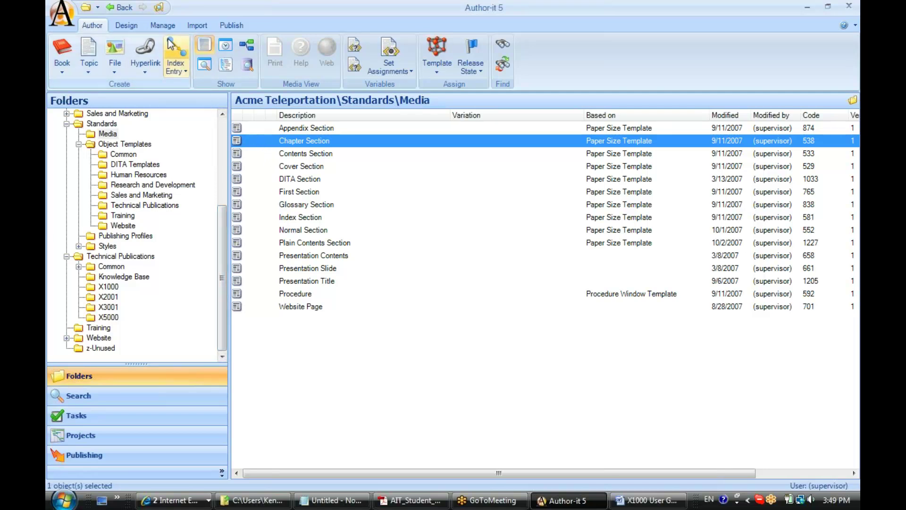
{"action": "left_click", "coordinate": [162, 25]}
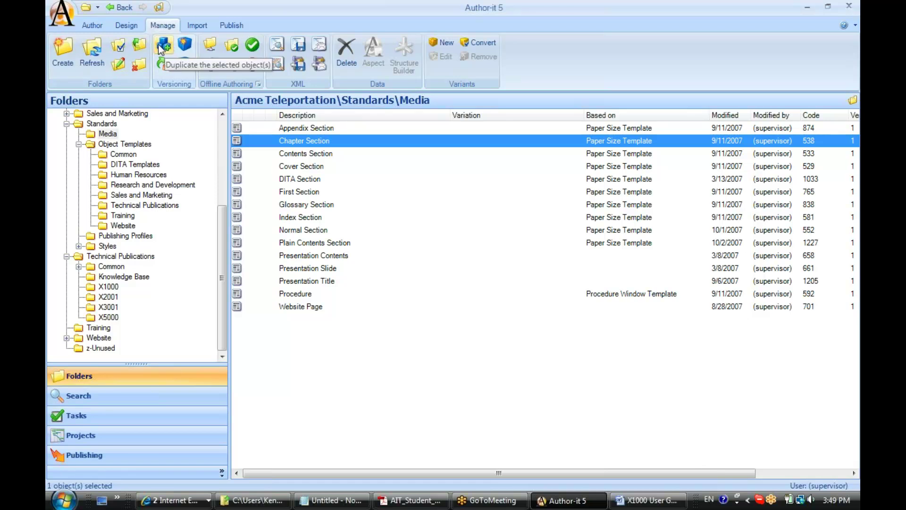
{"action": "left_click", "coordinate": [163, 45]}
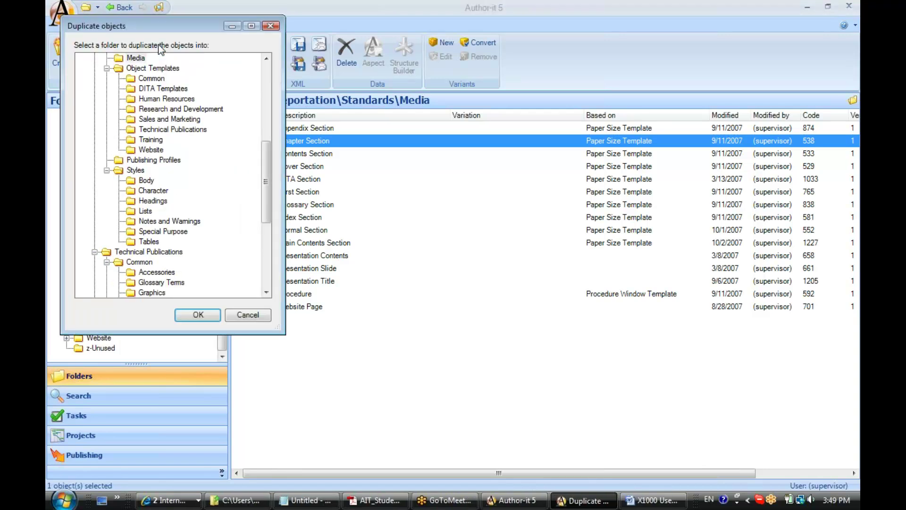
{"action": "scroll", "coordinate": [267, 135], "scroll_direction": "up", "scroll_amount": 2}
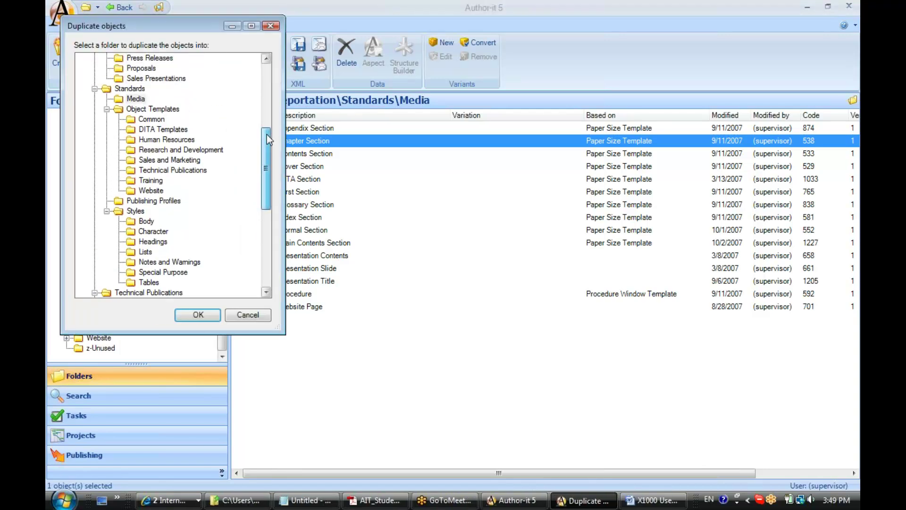
{"action": "left_click", "coordinate": [136, 110]}
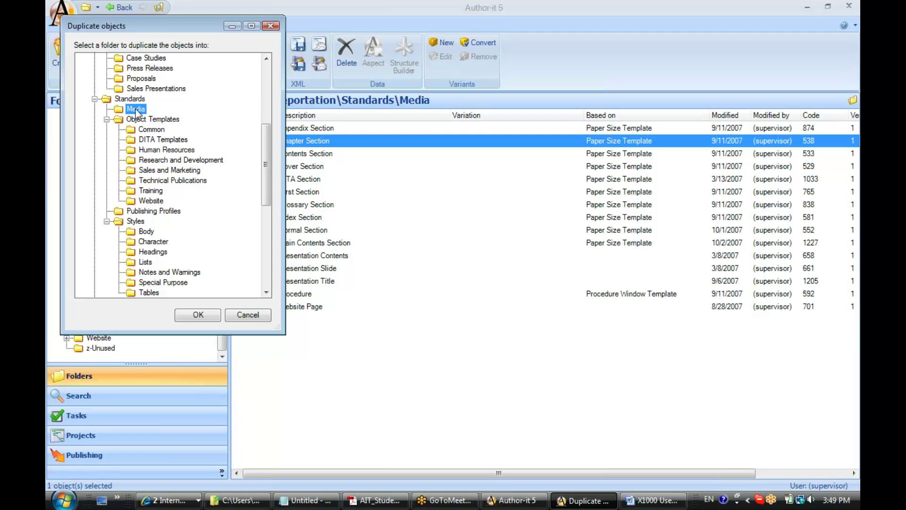
{"action": "left_click", "coordinate": [206, 314]}
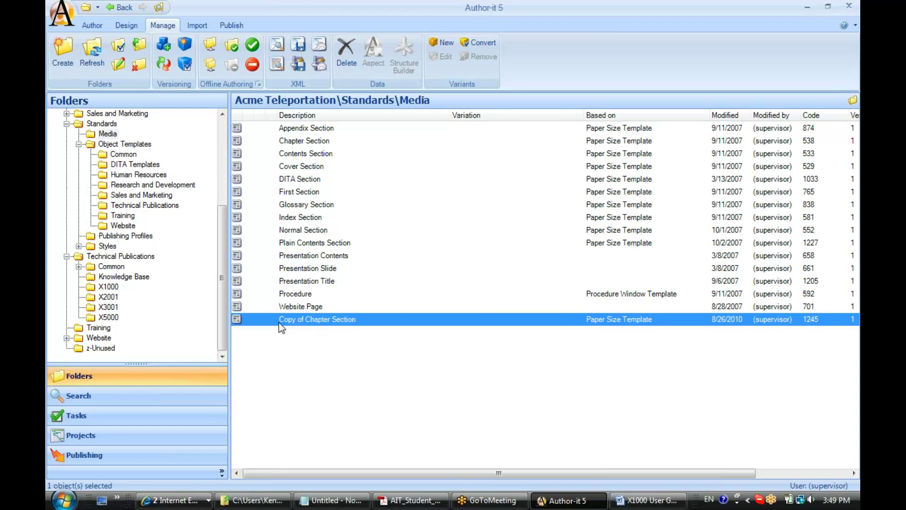
Step: Rename the copied chapter section object as Module Section and apply the change
{"action": "double_click", "coordinate": [318, 319]}
{"action": "left_click", "coordinate": [137, 86]}
{"action": "left_click_drag", "start_coordinate": [228, 68], "coordinate": [385, 91]}
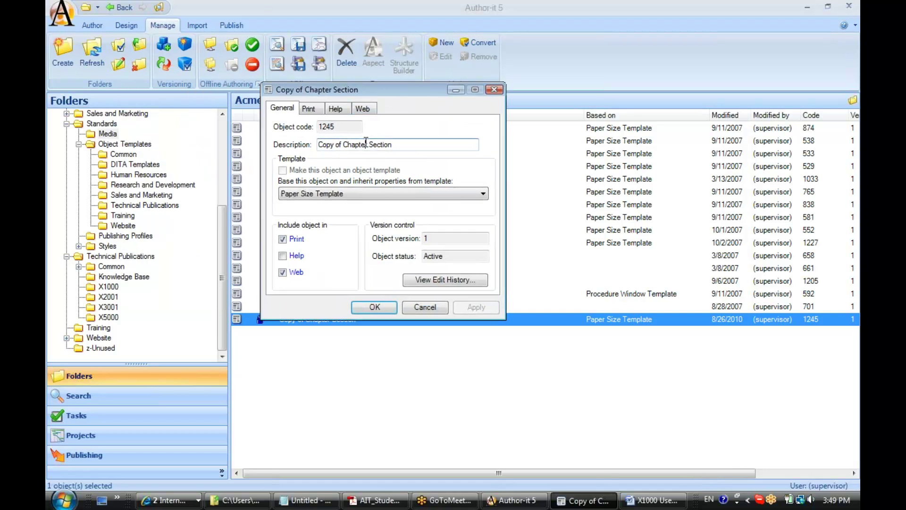
{"action": "left_click_drag", "start_coordinate": [366, 143], "coordinate": [315, 149]}
{"action": "key", "text": "Delete"}
{"action": "key", "text": "Delete"}
{"action": "type", "text": "Module"}
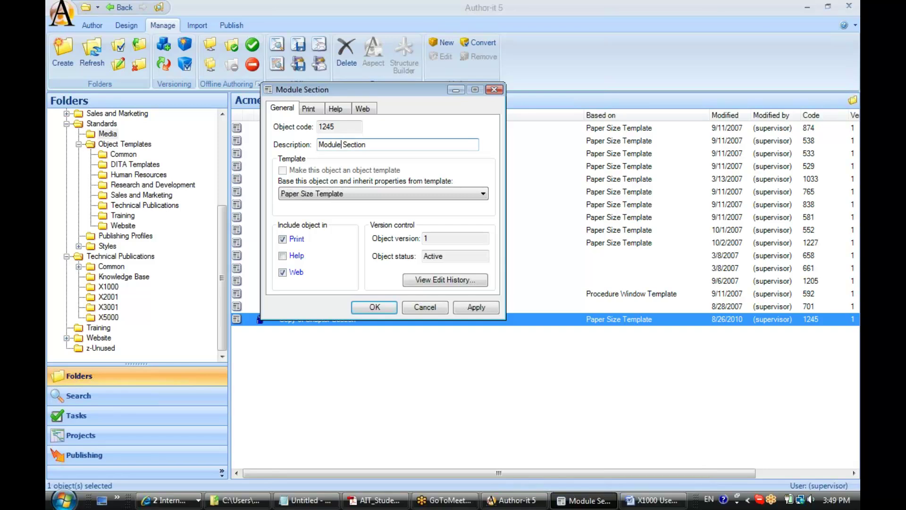
{"action": "left_click", "coordinate": [476, 307]}
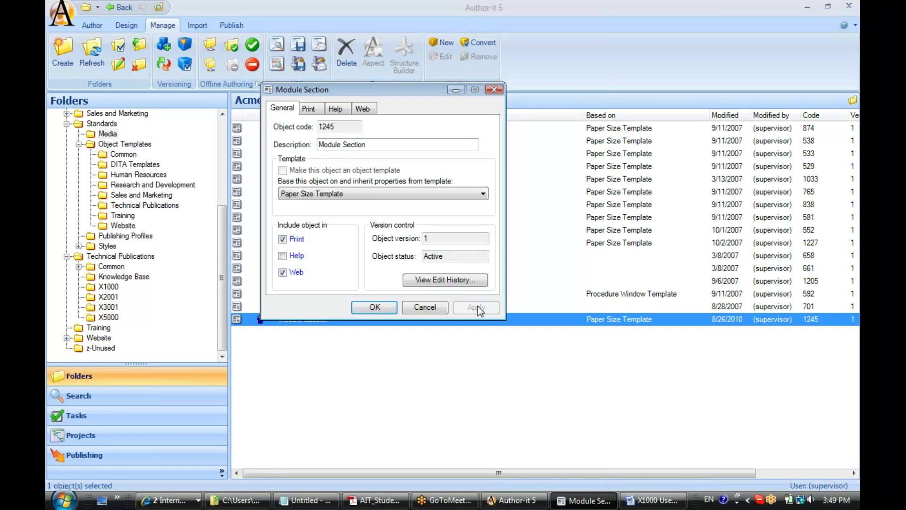
Step: Set Module Section's print layout to start on the next page and turn off different odd and even headers and footers
{"action": "left_click_drag", "start_coordinate": [420, 95], "coordinate": [581, 181]}
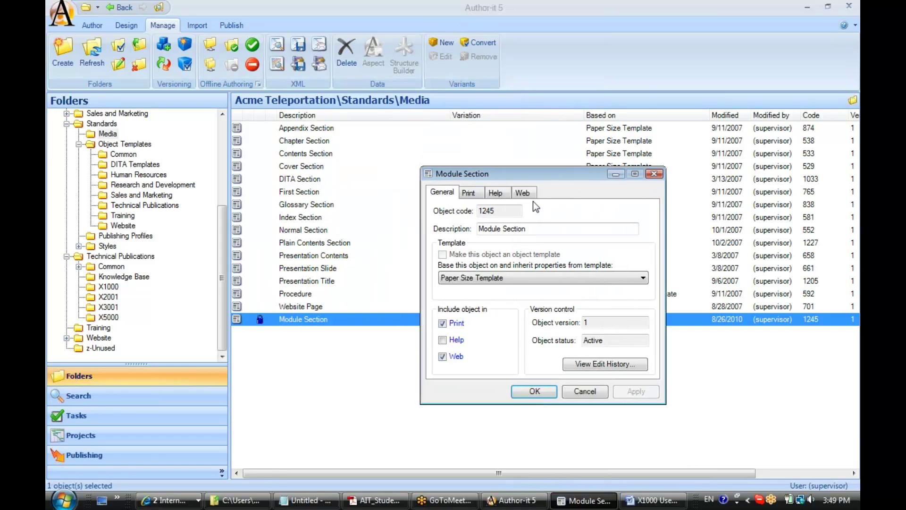
{"action": "left_click_drag", "start_coordinate": [517, 177], "coordinate": [503, 197]}
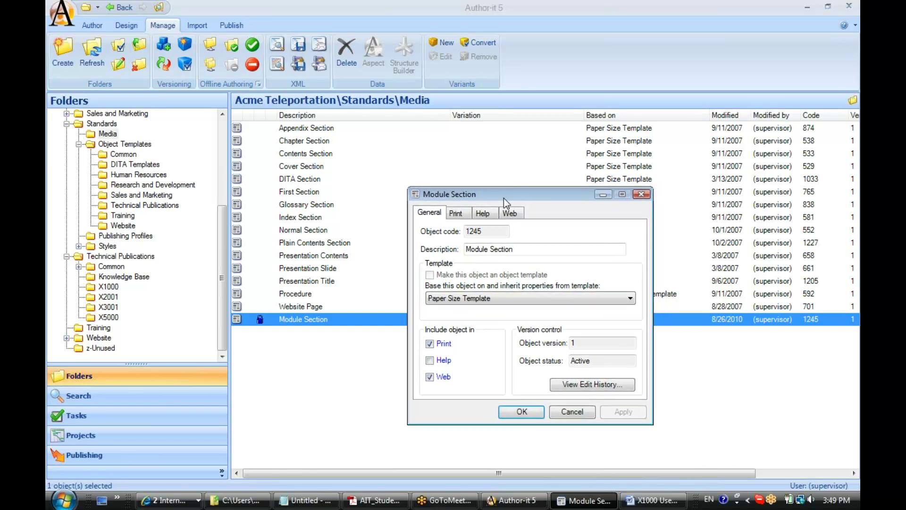
{"action": "left_click_drag", "start_coordinate": [491, 231], "coordinate": [461, 234]}
{"action": "left_click", "coordinate": [494, 231]}
{"action": "left_click", "coordinate": [455, 214]}
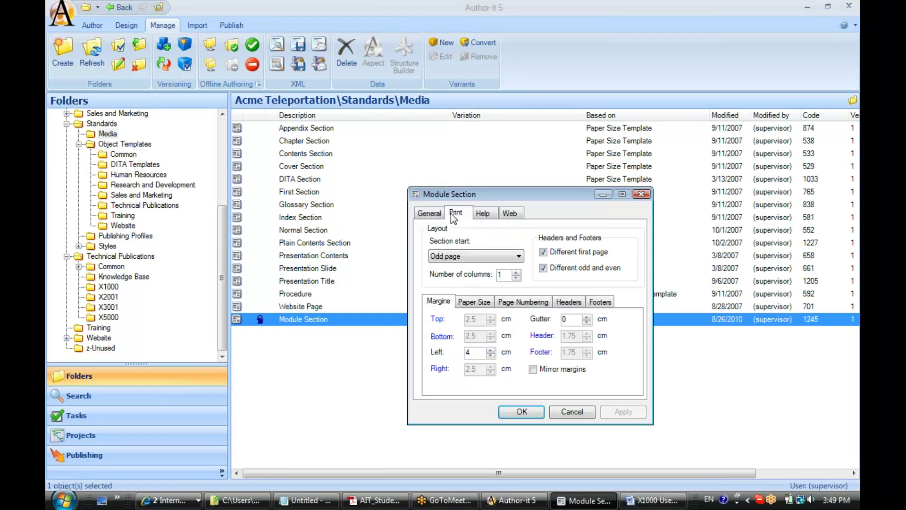
{"action": "left_click", "coordinate": [519, 258]}
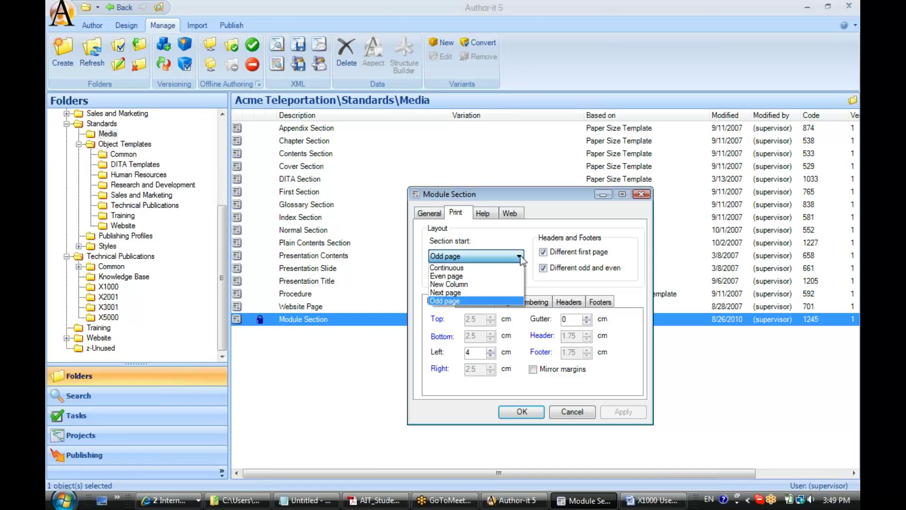
{"action": "left_click", "coordinate": [449, 293]}
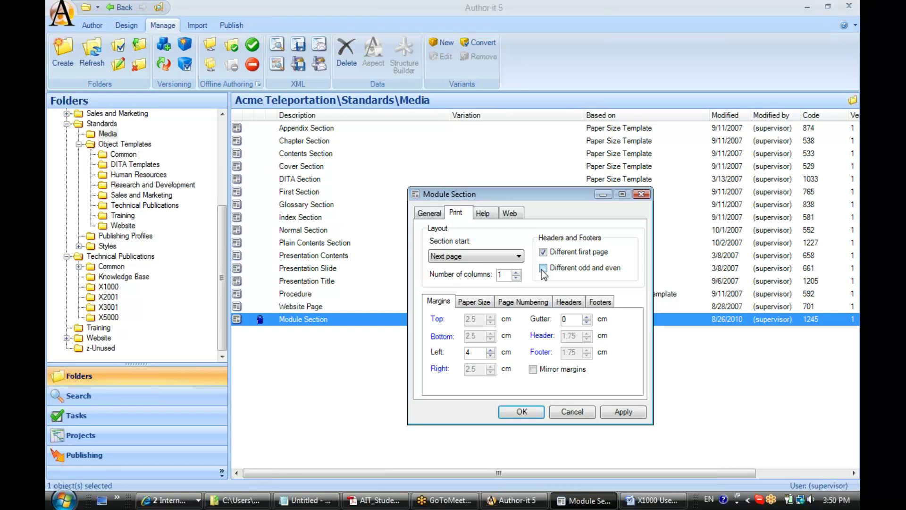
{"action": "left_click_drag", "start_coordinate": [567, 194], "coordinate": [538, 183]}
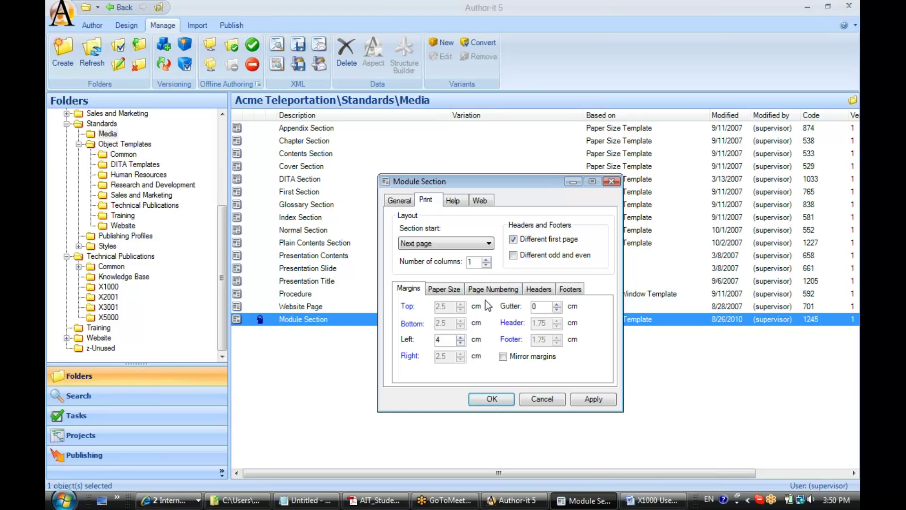
Step: Set Module Section's web background color to bright green and save the media object
{"action": "left_click", "coordinate": [455, 204]}
{"action": "left_click", "coordinate": [480, 201]}
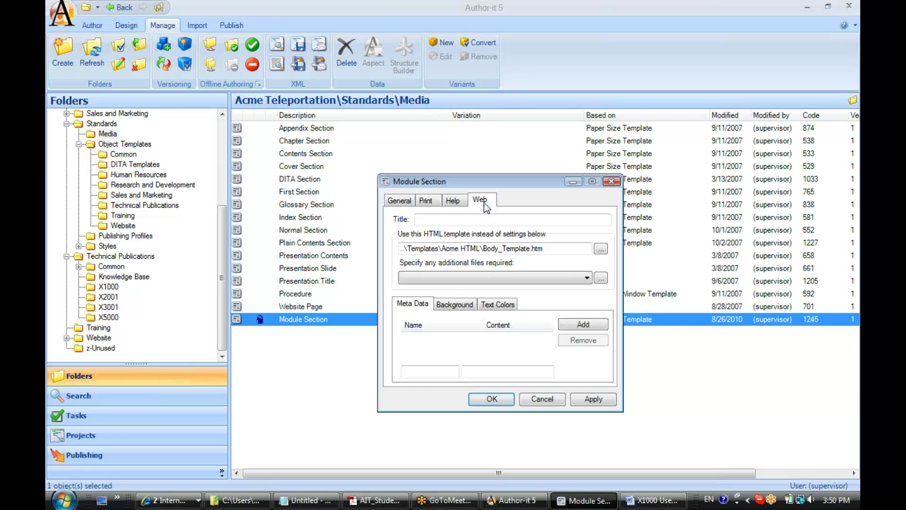
{"action": "left_click", "coordinate": [451, 305]}
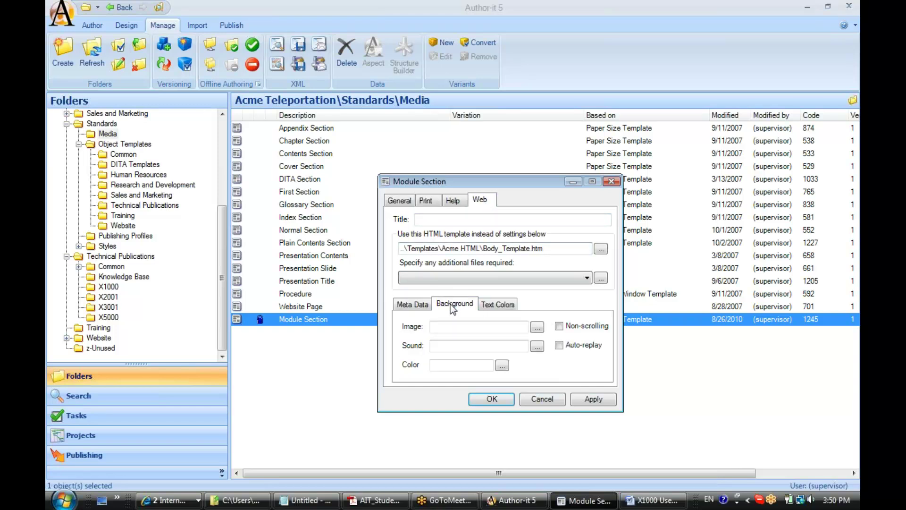
{"action": "left_click", "coordinate": [502, 367]}
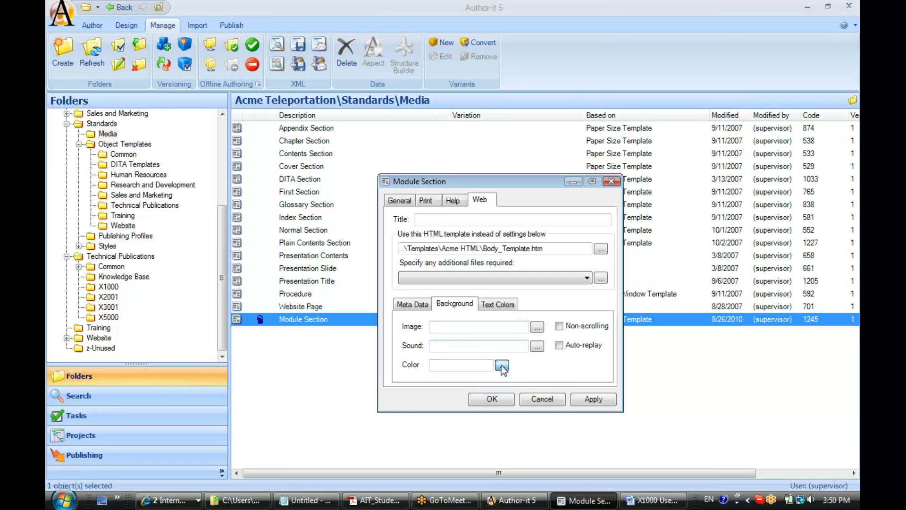
{"action": "left_click", "coordinate": [427, 158]}
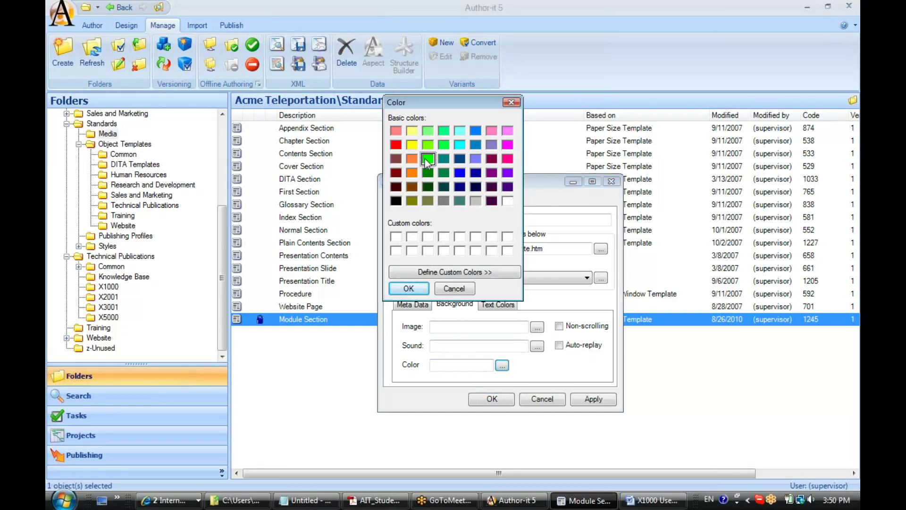
{"action": "left_click", "coordinate": [408, 289]}
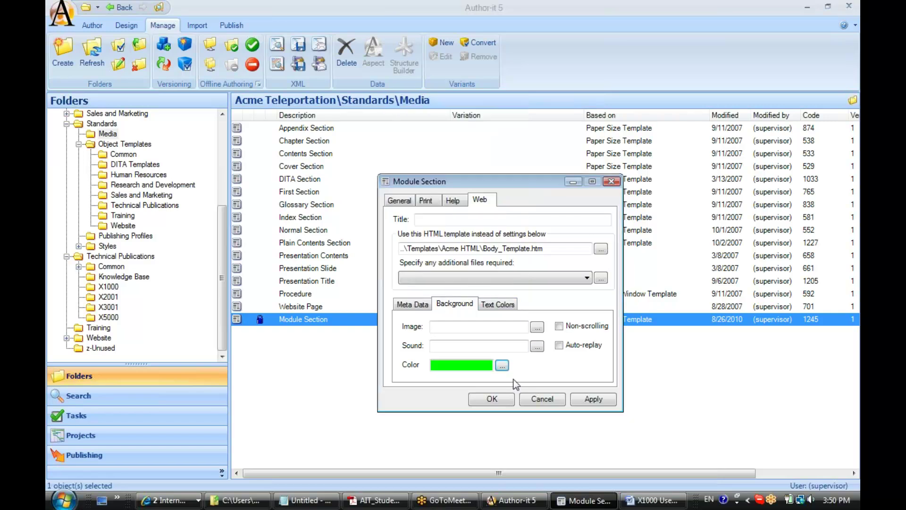
{"action": "left_click", "coordinate": [491, 398]}
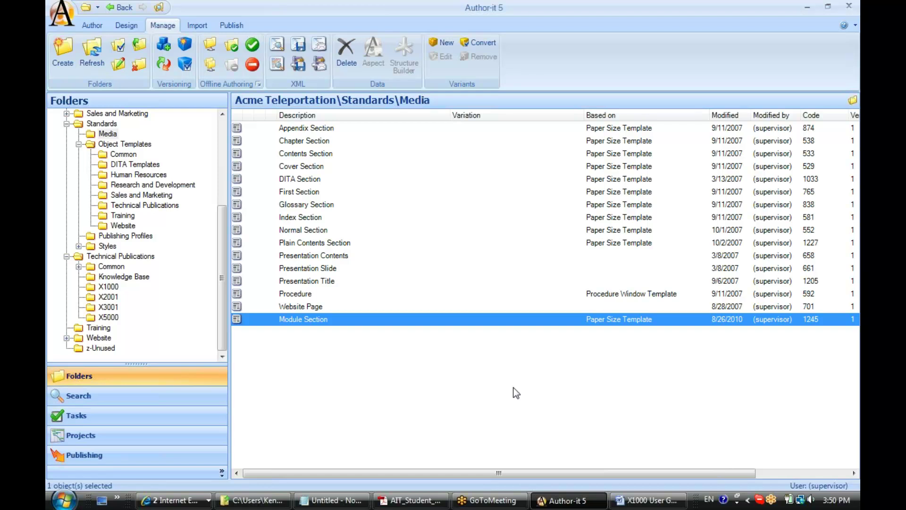
Step: Set the print media of Module Template in the Object Templates\Training folder to Module Section
{"action": "left_click", "coordinate": [122, 216]}
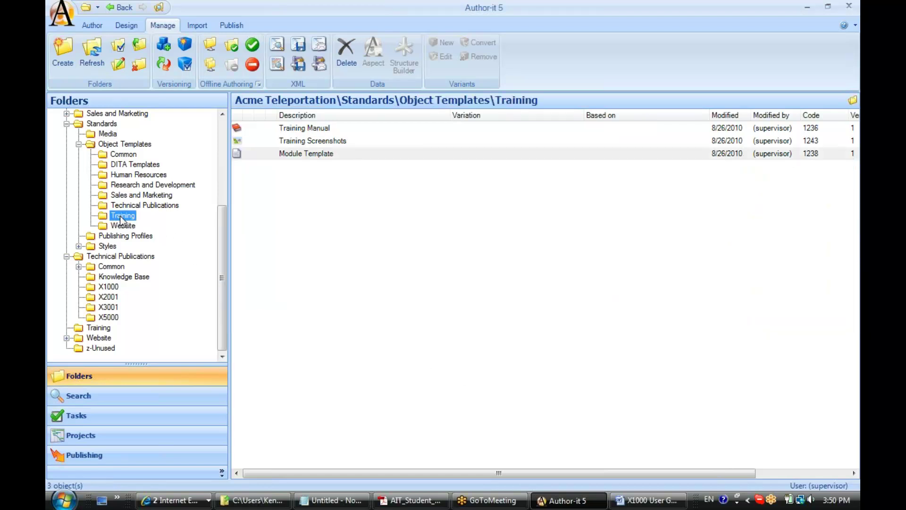
{"action": "left_click", "coordinate": [324, 155]}
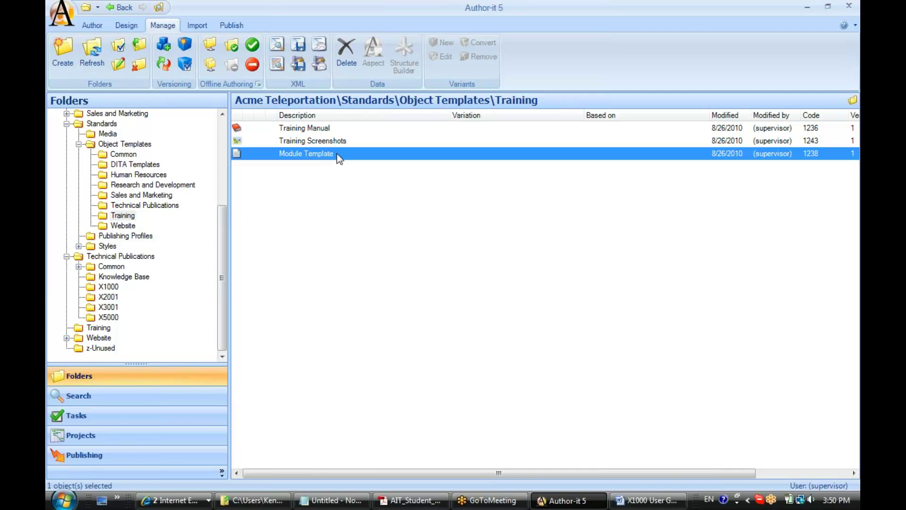
{"action": "right_click", "coordinate": [352, 158]}
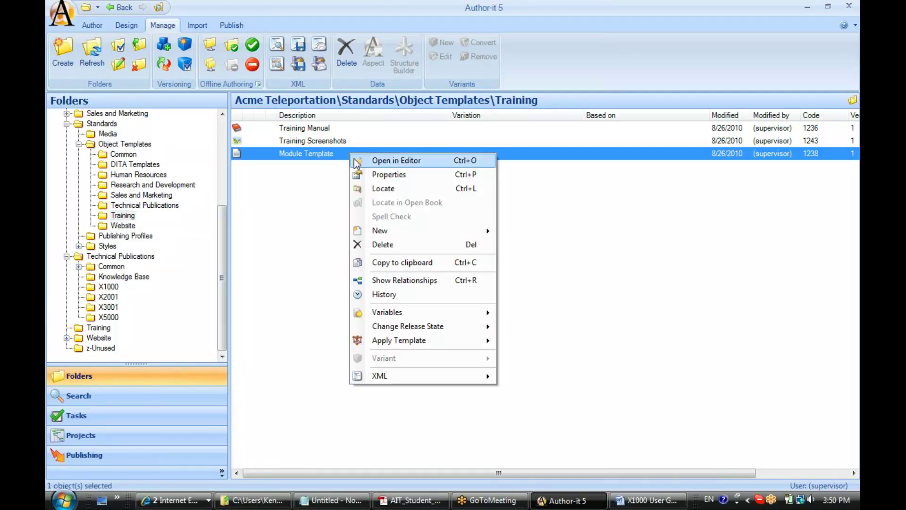
{"action": "left_click", "coordinate": [360, 175]}
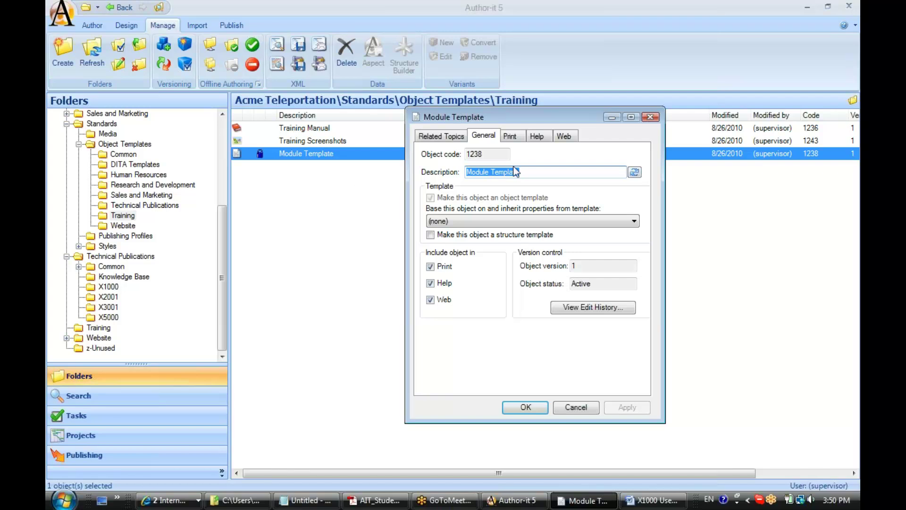
{"action": "left_click", "coordinate": [510, 137]}
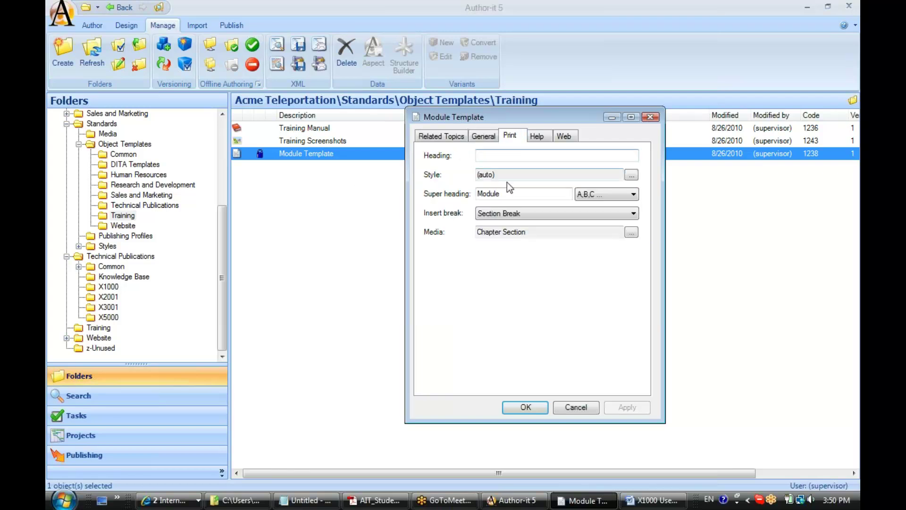
{"action": "left_click", "coordinate": [631, 232]}
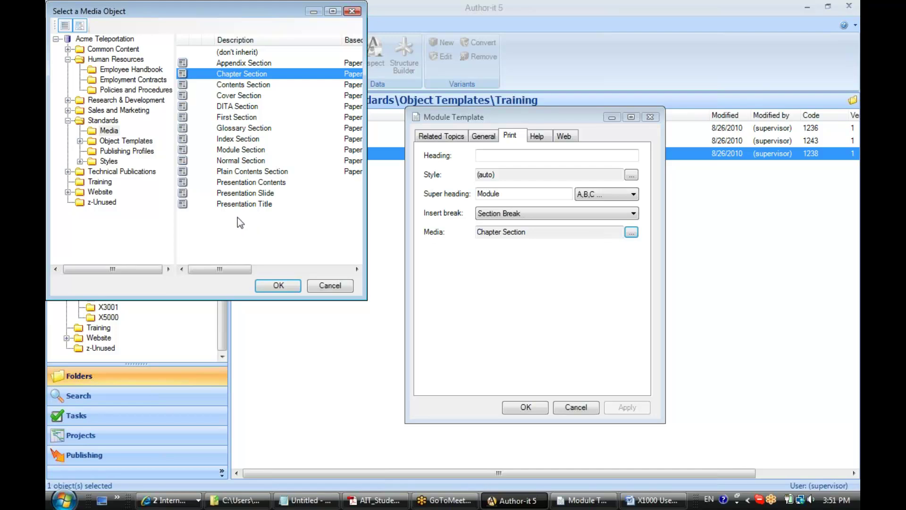
{"action": "left_click", "coordinate": [243, 150]}
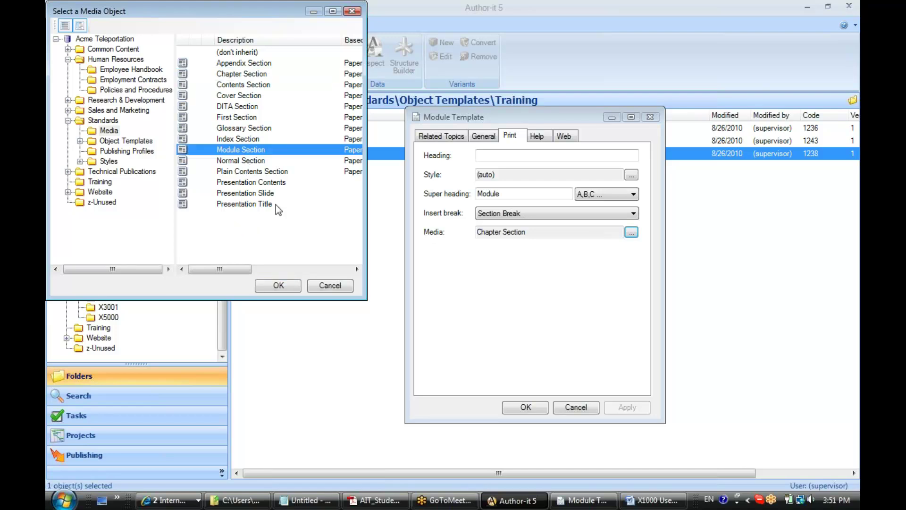
{"action": "left_click", "coordinate": [278, 286]}
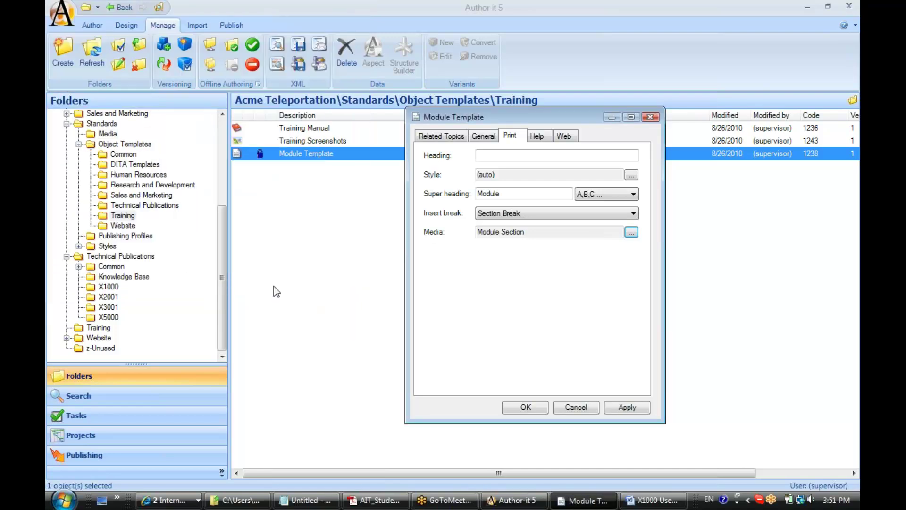
Step: Set Module Template's web media to Module Section and save the template, updating the objects based on it
{"action": "left_click", "coordinate": [563, 135]}
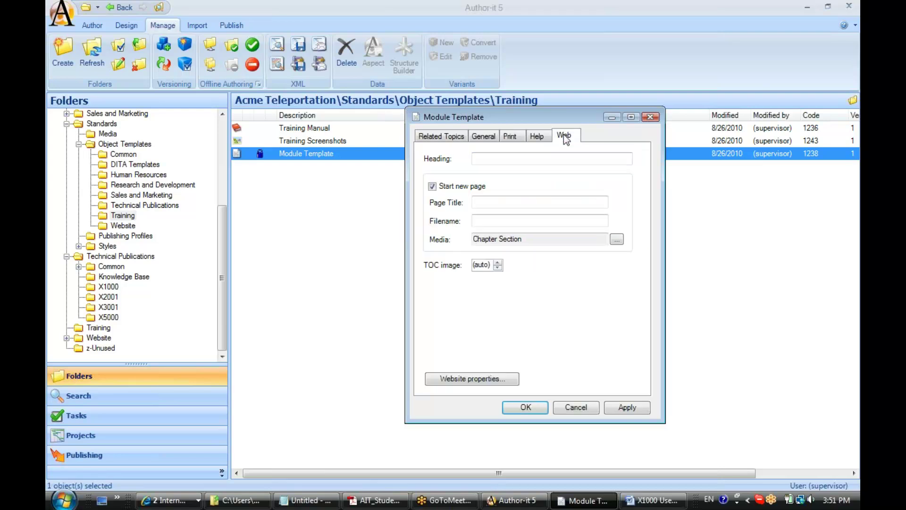
{"action": "left_click", "coordinate": [616, 240]}
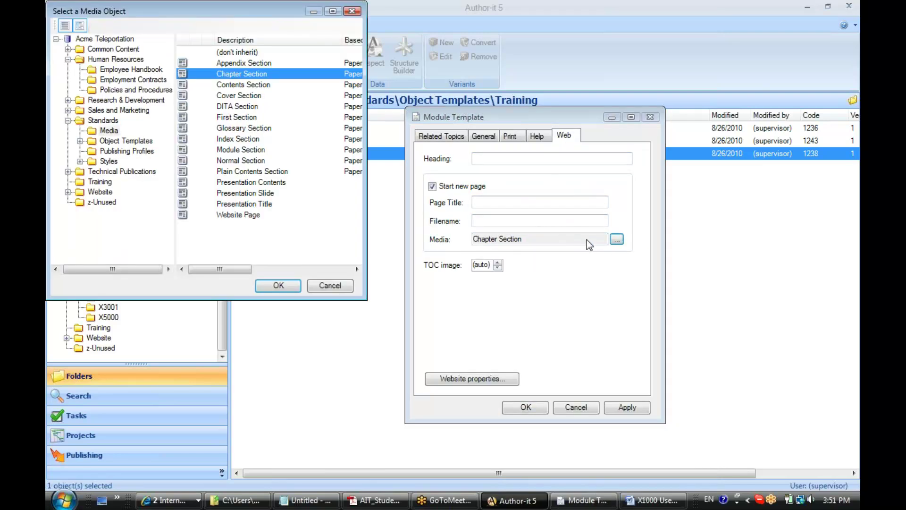
{"action": "left_click", "coordinate": [238, 150]}
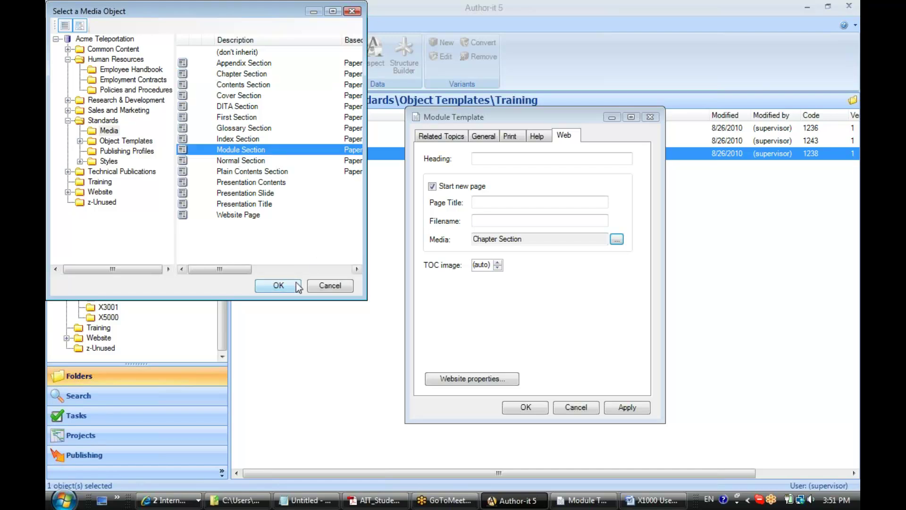
{"action": "left_click", "coordinate": [277, 286]}
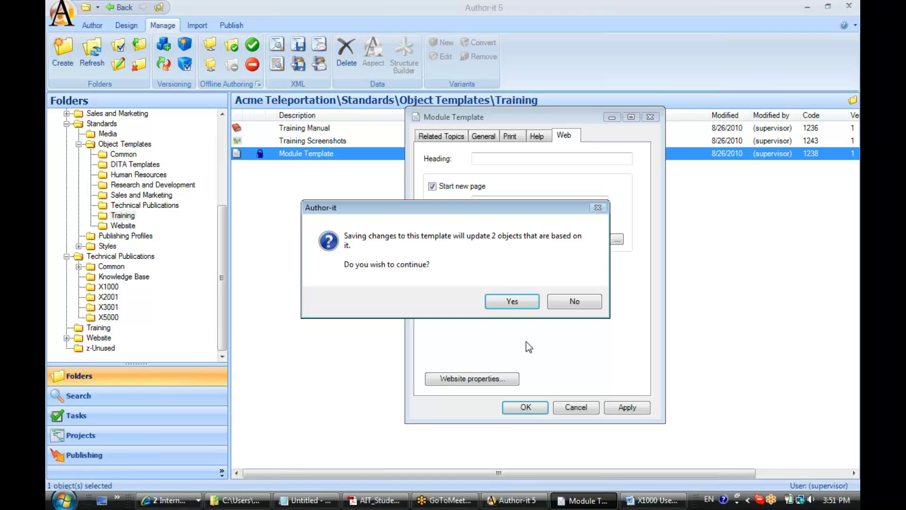
{"action": "left_click", "coordinate": [512, 302]}
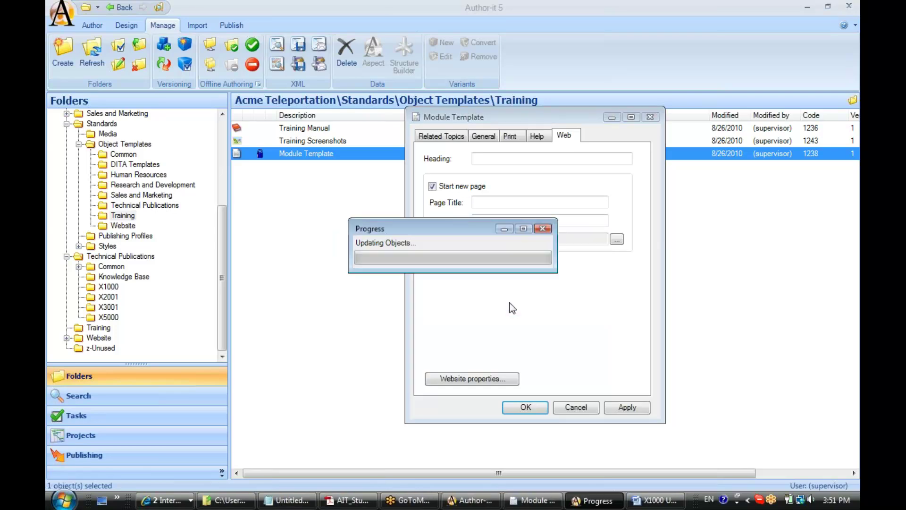